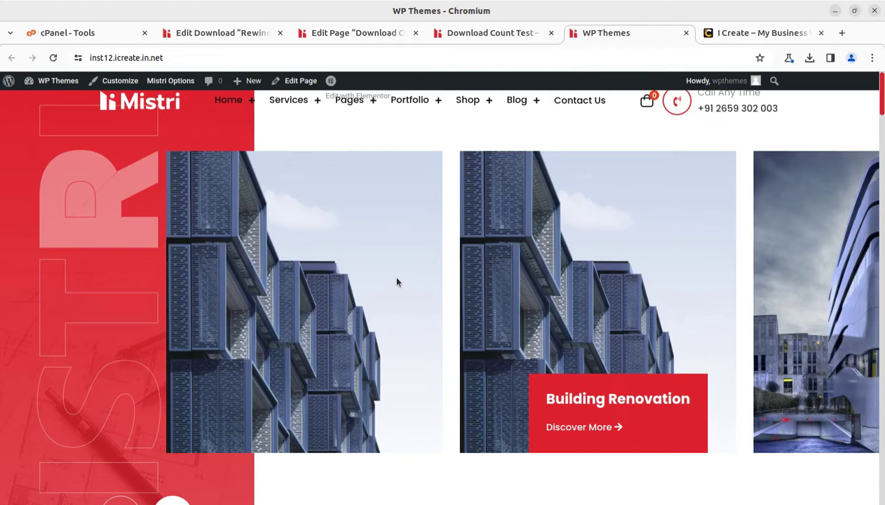
Scroll down through the current page and back up to review it.
{"action": "scroll", "coordinate": [397, 282], "scroll_direction": "down", "scroll_amount": 2}
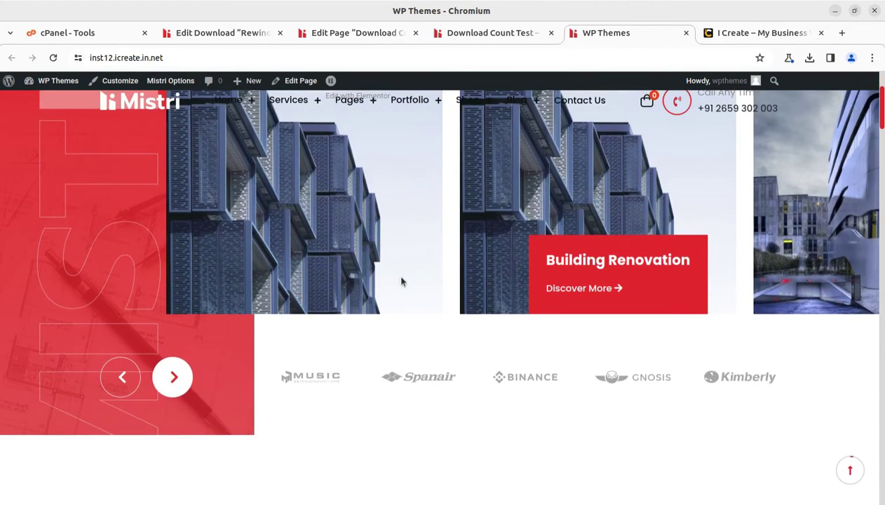
{"action": "scroll", "coordinate": [395, 309], "scroll_direction": "down", "scroll_amount": 3}
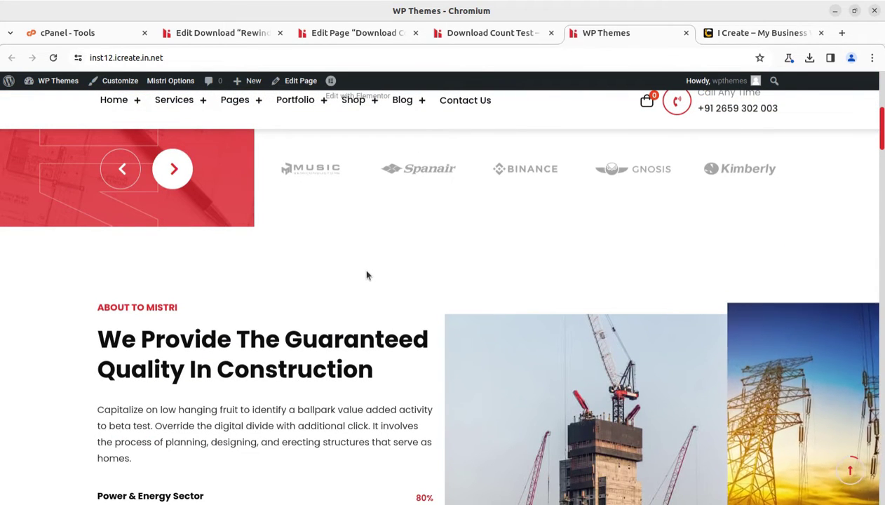
{"action": "scroll", "coordinate": [366, 276], "scroll_direction": "down", "scroll_amount": 3}
{"action": "scroll", "coordinate": [391, 310], "scroll_direction": "down", "scroll_amount": 3}
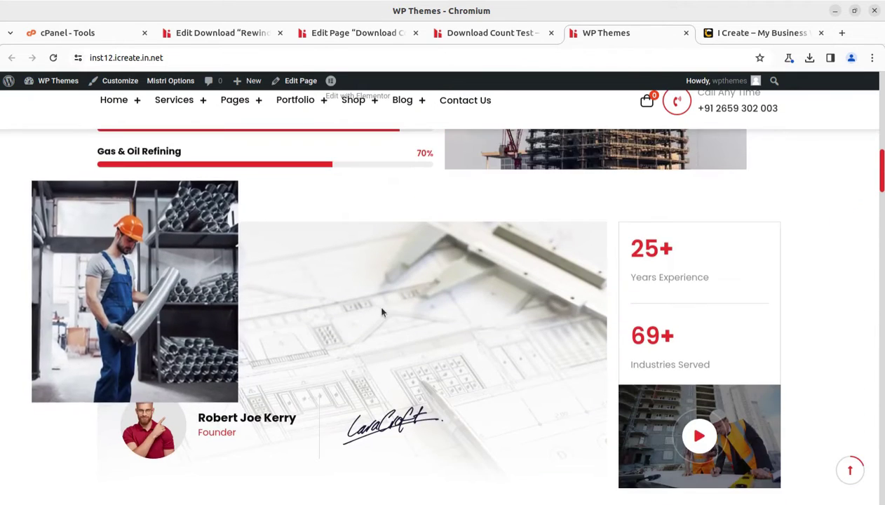
{"action": "scroll", "coordinate": [383, 313], "scroll_direction": "down", "scroll_amount": 3}
{"action": "scroll", "coordinate": [382, 313], "scroll_direction": "down", "scroll_amount": 3}
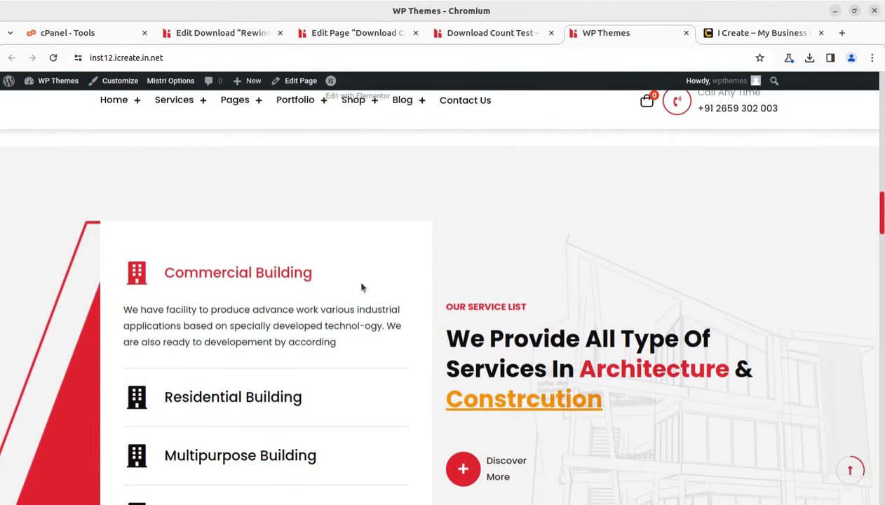
{"action": "scroll", "coordinate": [360, 282], "scroll_direction": "down", "scroll_amount": 3}
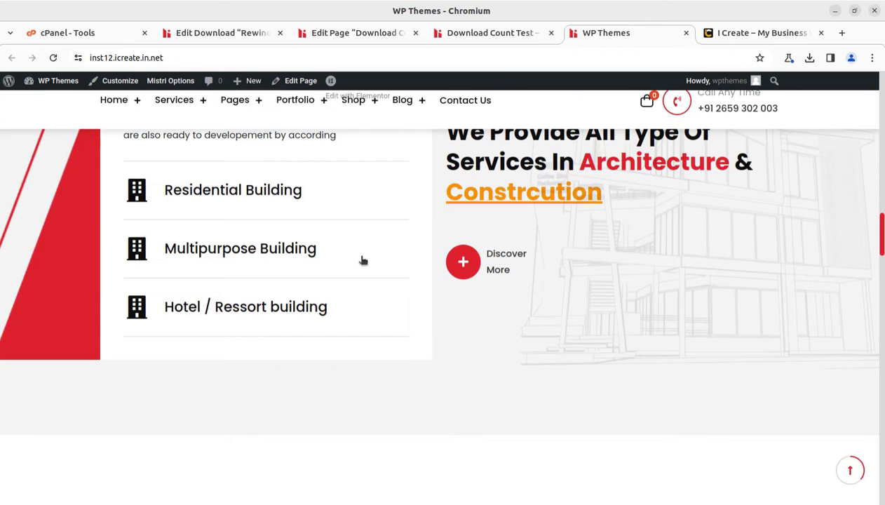
{"action": "scroll", "coordinate": [408, 339], "scroll_direction": "down", "scroll_amount": 4}
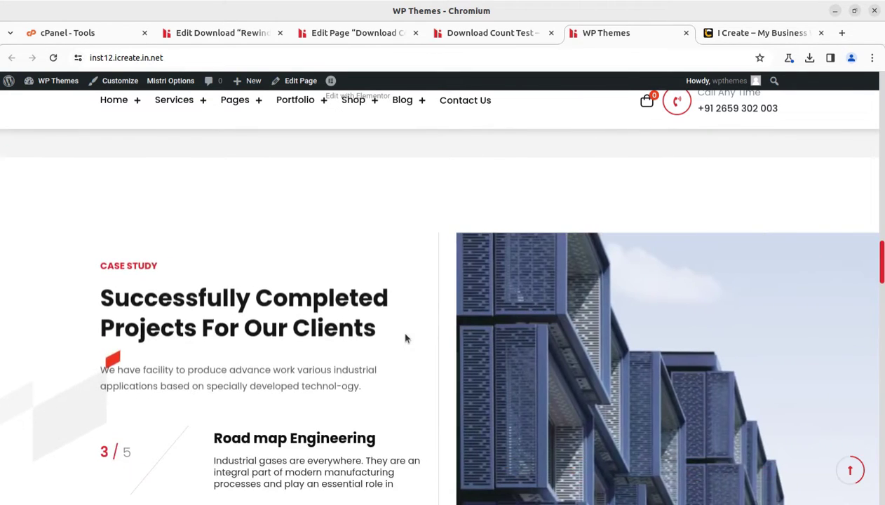
{"action": "scroll", "coordinate": [406, 339], "scroll_direction": "down", "scroll_amount": 2}
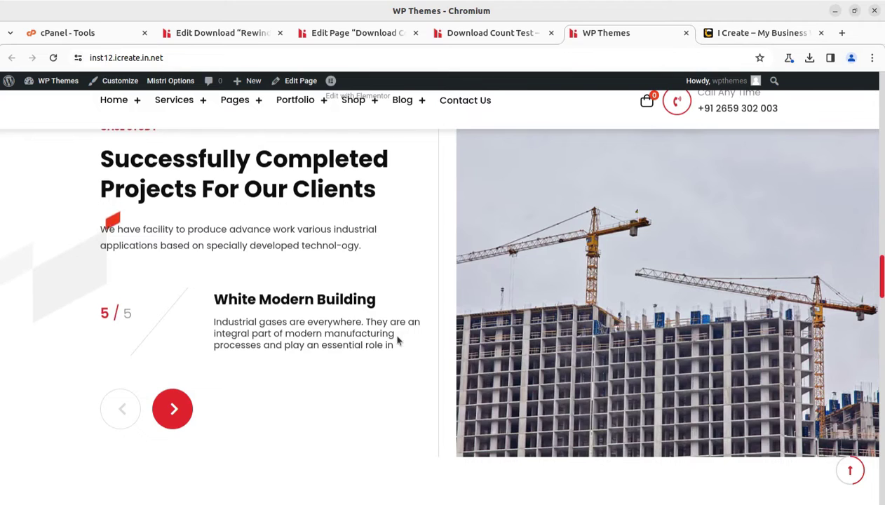
{"action": "scroll", "coordinate": [378, 323], "scroll_direction": "up", "scroll_amount": 4}
Go to the admin dashboard, then browse the Media Library's uploaded images.
{"action": "mouse_move", "coordinate": [70, 85]}
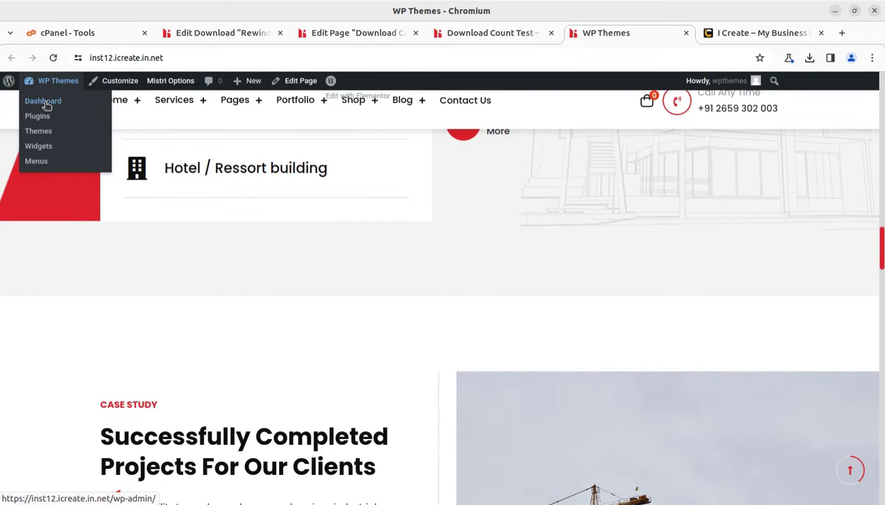
{"action": "left_click", "coordinate": [45, 102]}
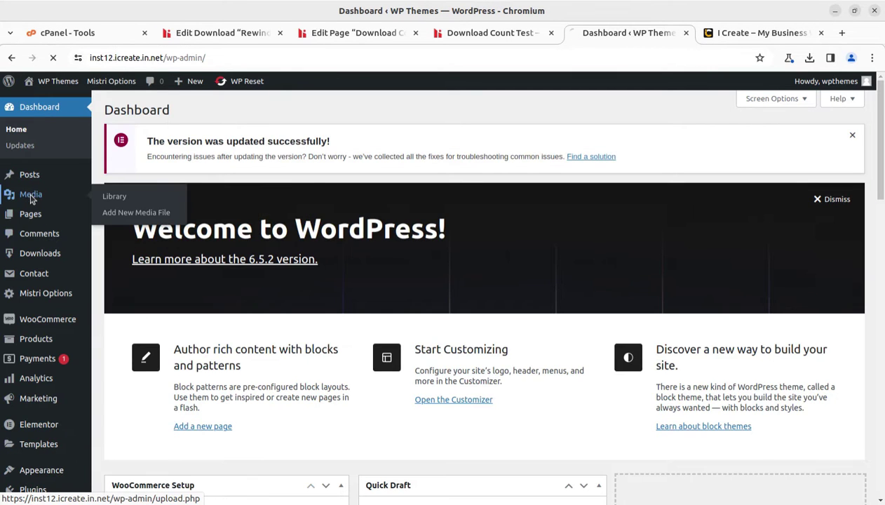
{"action": "left_click", "coordinate": [30, 194]}
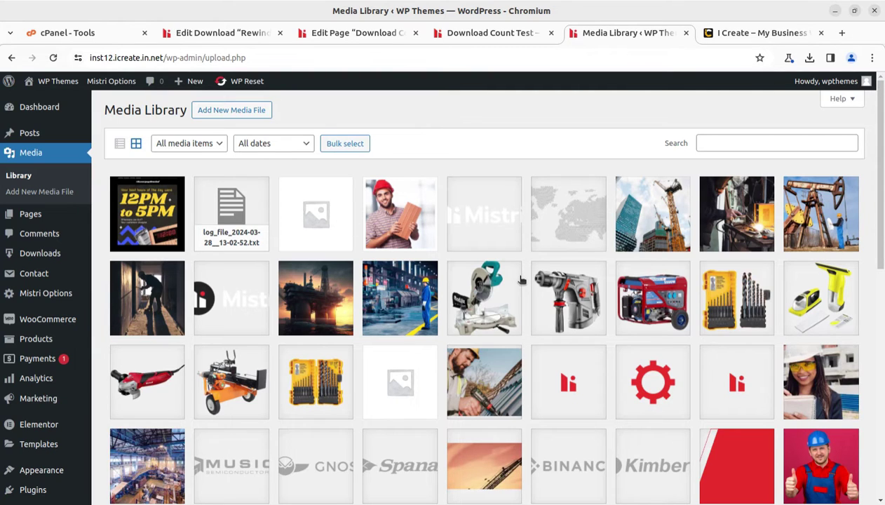
{"action": "scroll", "coordinate": [590, 276], "scroll_direction": "down", "scroll_amount": 2}
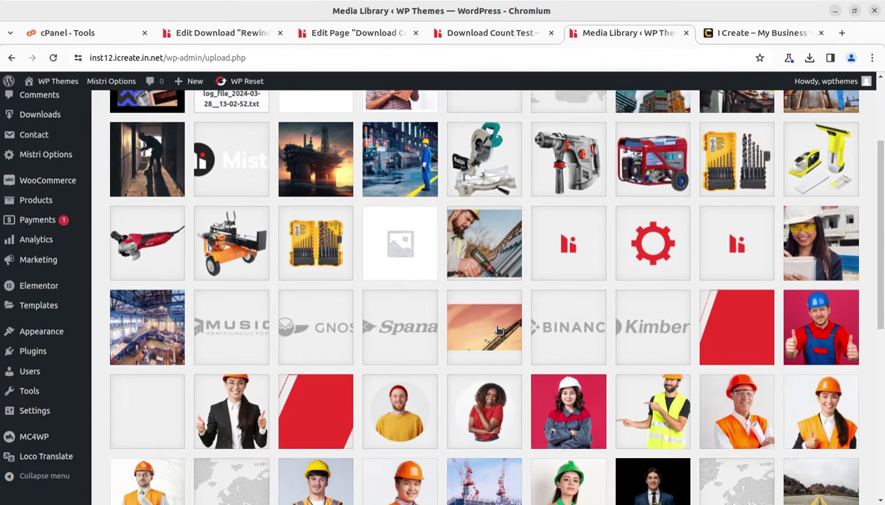
{"action": "scroll", "coordinate": [498, 330], "scroll_direction": "down", "scroll_amount": 2}
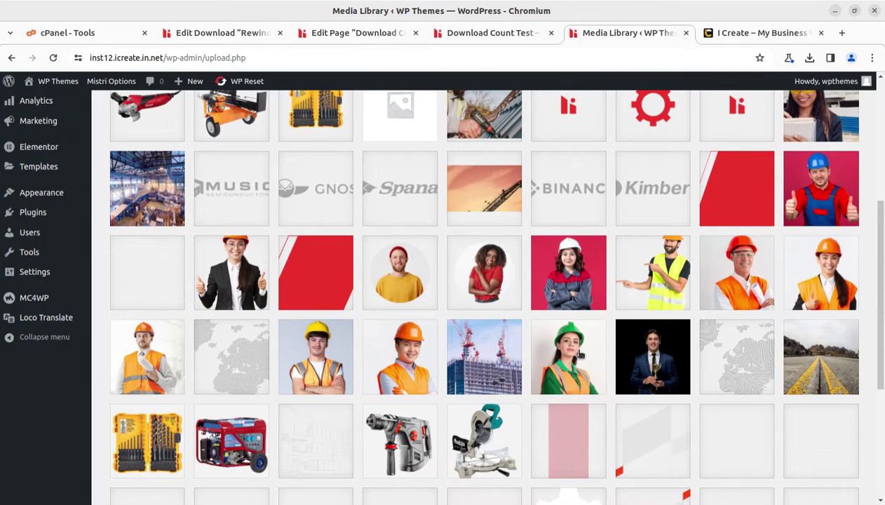
{"action": "scroll", "coordinate": [580, 355], "scroll_direction": "down", "scroll_amount": 2}
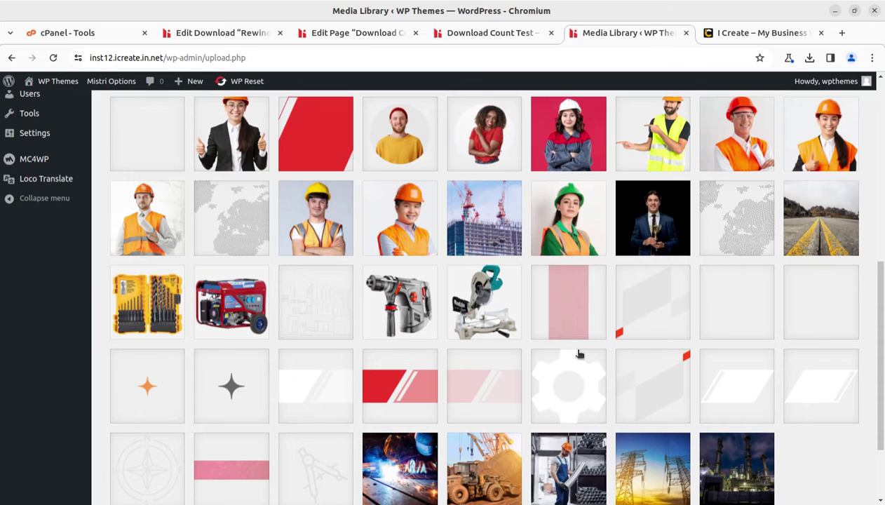
Scroll the Media Library back to the top before returning to the Download Count Test page.
{"action": "scroll", "coordinate": [567, 381], "scroll_direction": "up", "scroll_amount": 10}
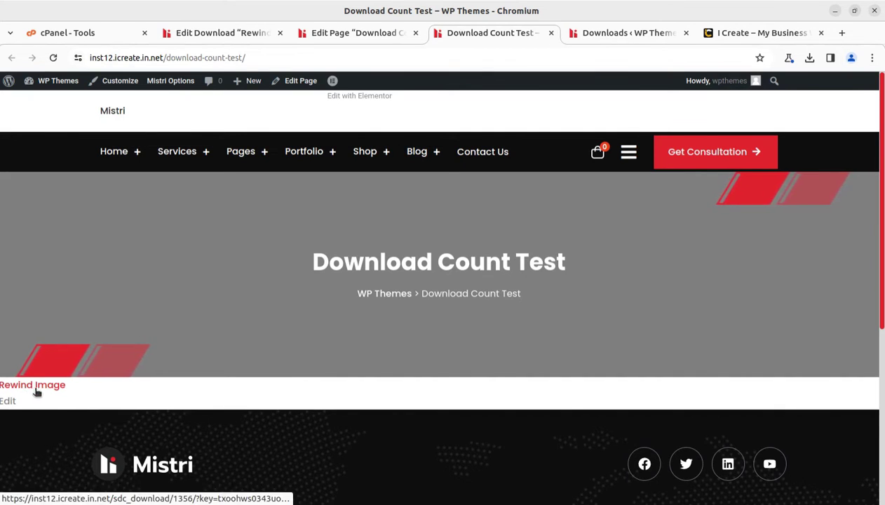
Download the Rewind Image file and reload the page to refresh its count.
{"action": "mouse_move", "coordinate": [34, 391]}
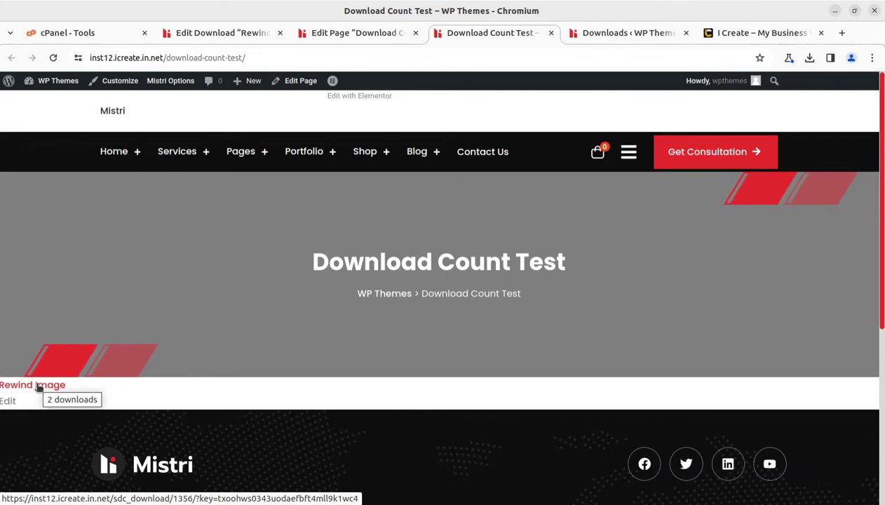
{"action": "left_click", "coordinate": [38, 386]}
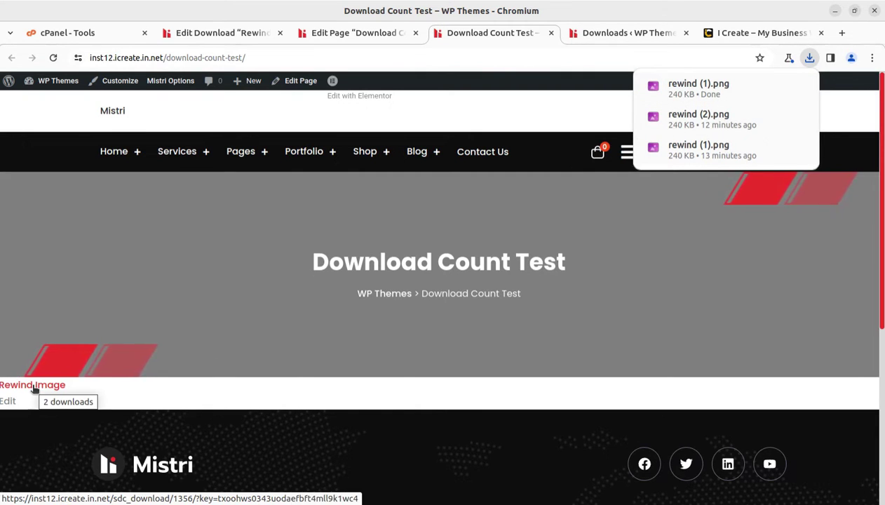
{"action": "left_click", "coordinate": [51, 59]}
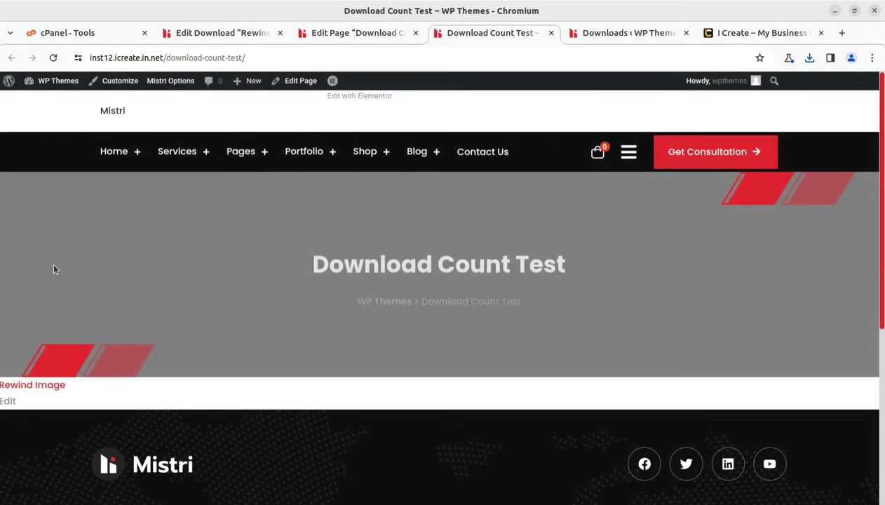
Download Rewind Image a second time, reload, and return to its Edit Download screen.
{"action": "mouse_move", "coordinate": [51, 390]}
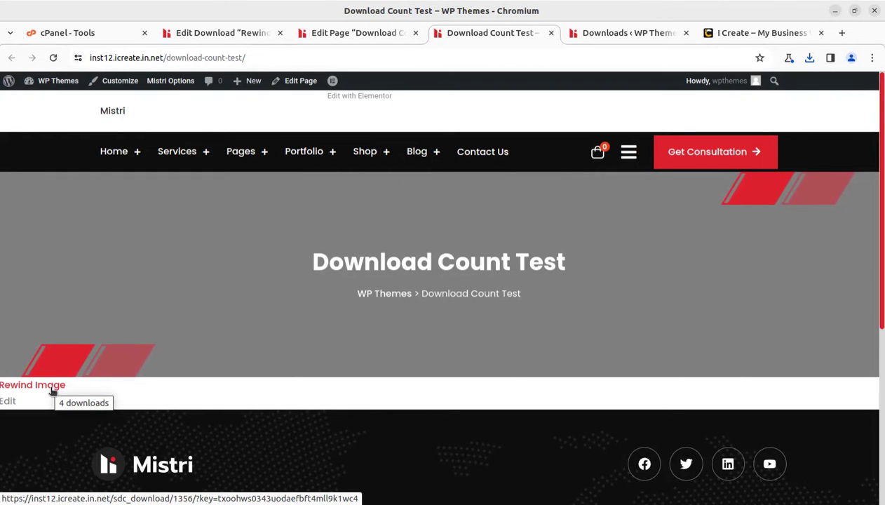
{"action": "left_click", "coordinate": [51, 391]}
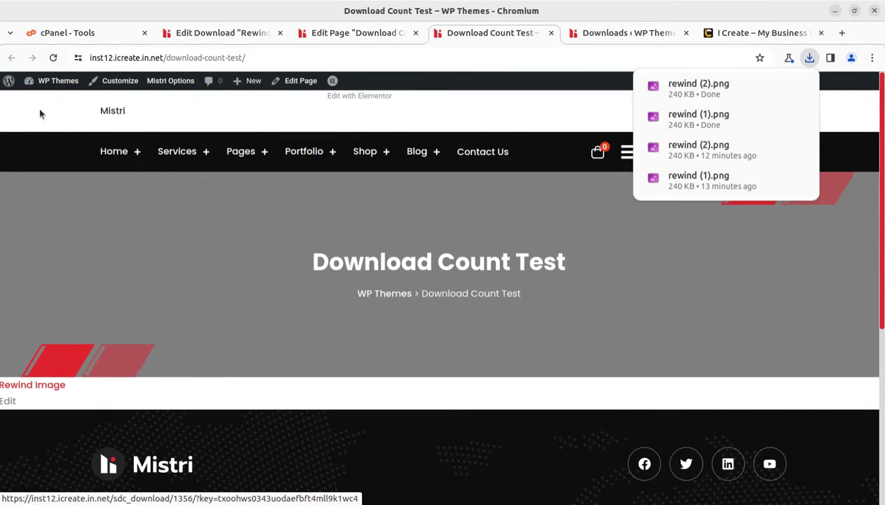
{"action": "left_click", "coordinate": [52, 58]}
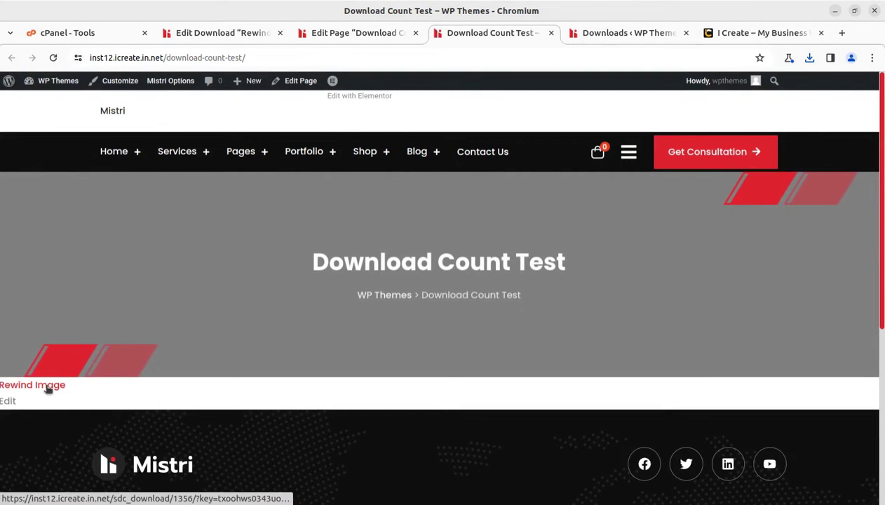
{"action": "mouse_move", "coordinate": [48, 389]}
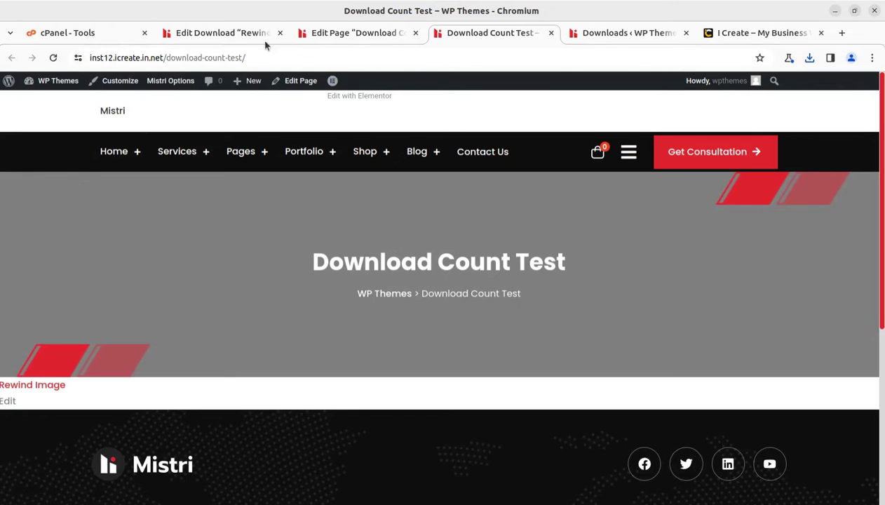
{"action": "left_click", "coordinate": [232, 33]}
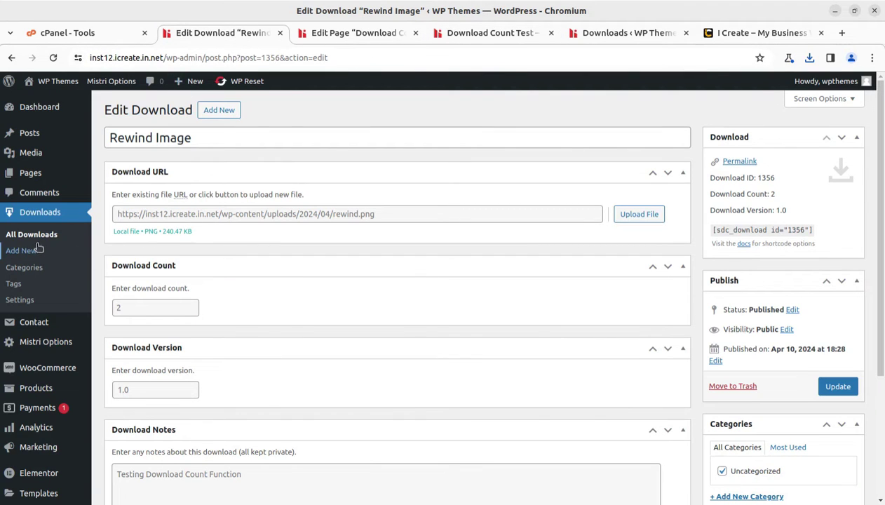
Go to Downloads > All Downloads, where Rewind Image now shows a count of 5.
{"action": "left_click", "coordinate": [34, 235]}
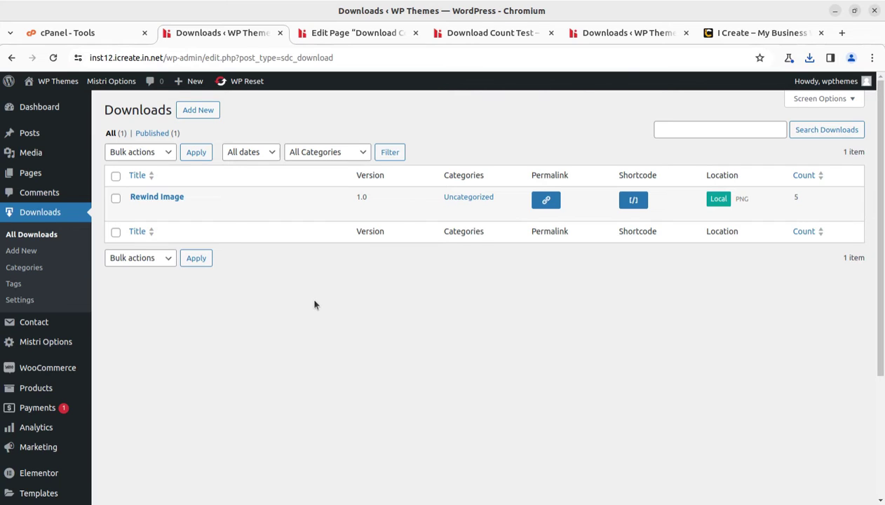
Add a new download titled 'Dummy PDF' and open the media library for its Download URL.
{"action": "left_click", "coordinate": [194, 117]}
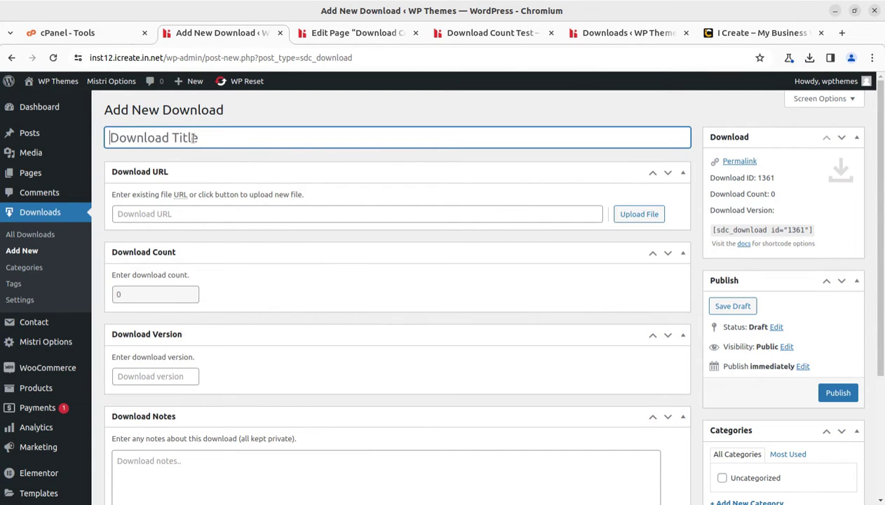
{"action": "type", "text": "Dummy "}
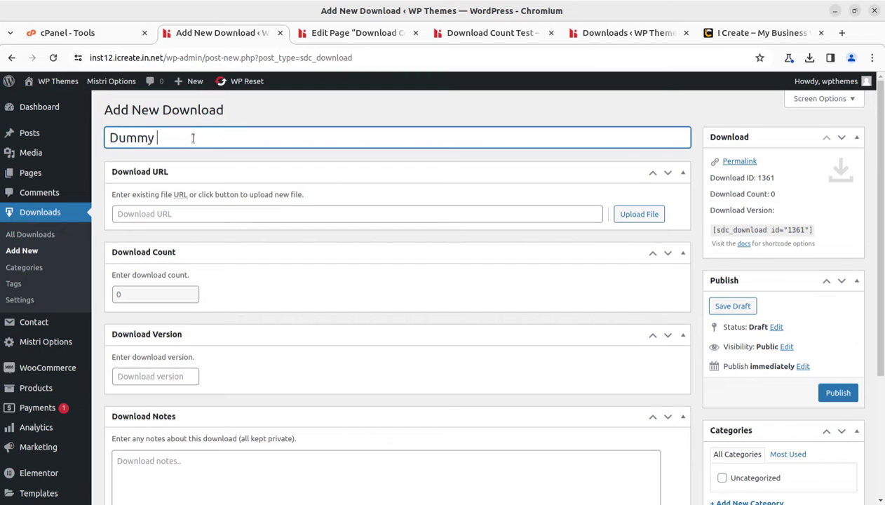
{"action": "type", "text": "PDF"}
{"action": "left_click", "coordinate": [153, 219]}
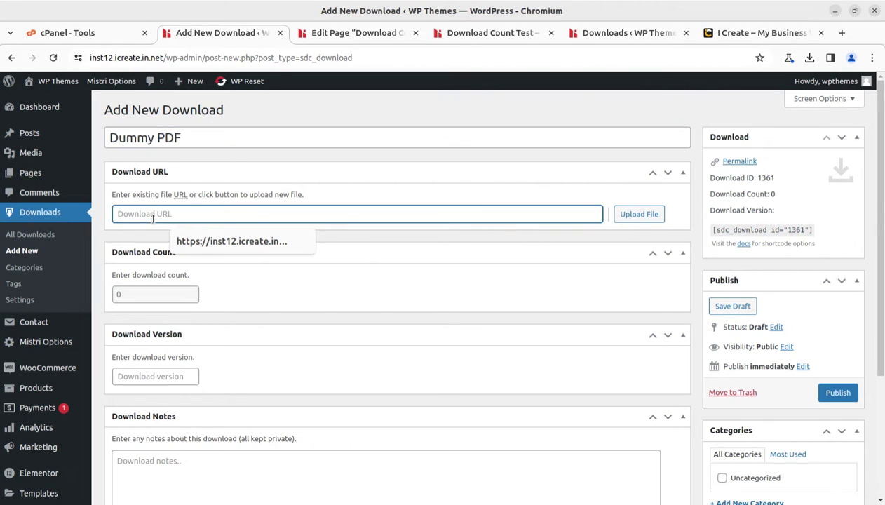
{"action": "left_click", "coordinate": [639, 214]}
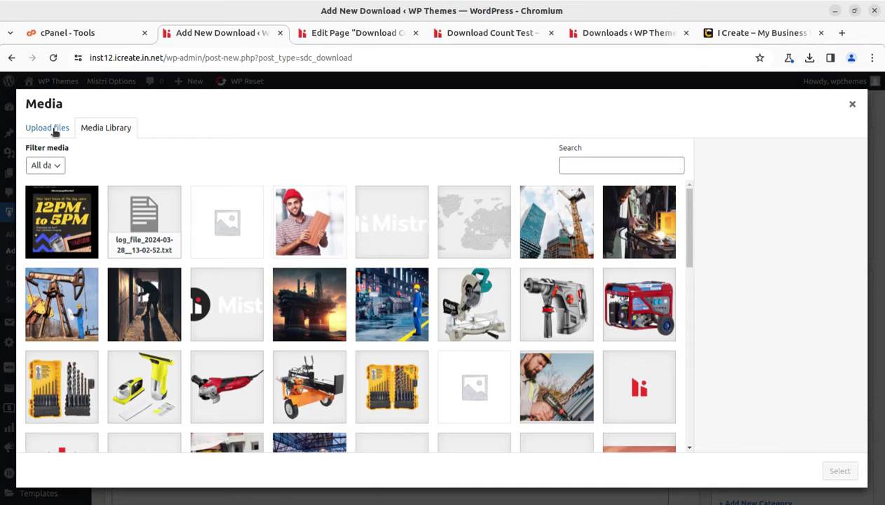
Upload dummy.pdf from the Downloads folder and set it as the Dummy PDF download URL.
{"action": "left_click", "coordinate": [50, 128]}
{"action": "left_click", "coordinate": [441, 301]}
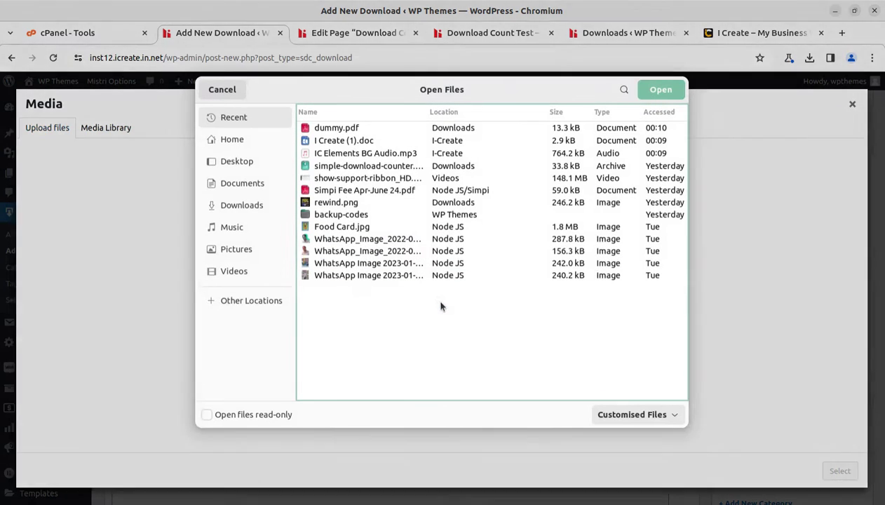
{"action": "left_click", "coordinate": [232, 205]}
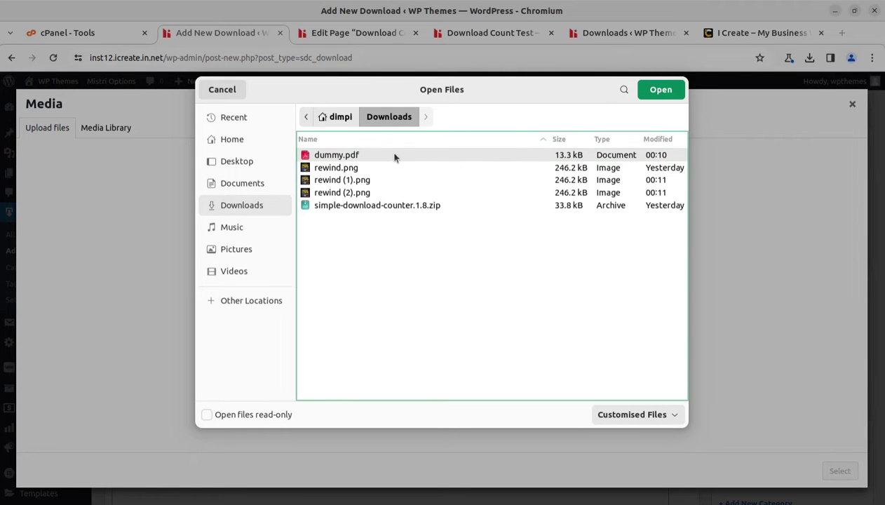
{"action": "left_click", "coordinate": [658, 90]}
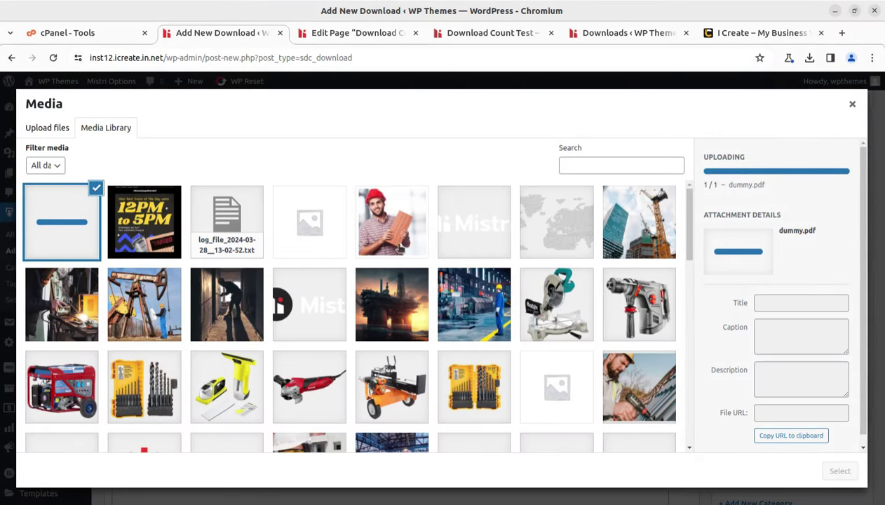
{"action": "left_click", "coordinate": [841, 472]}
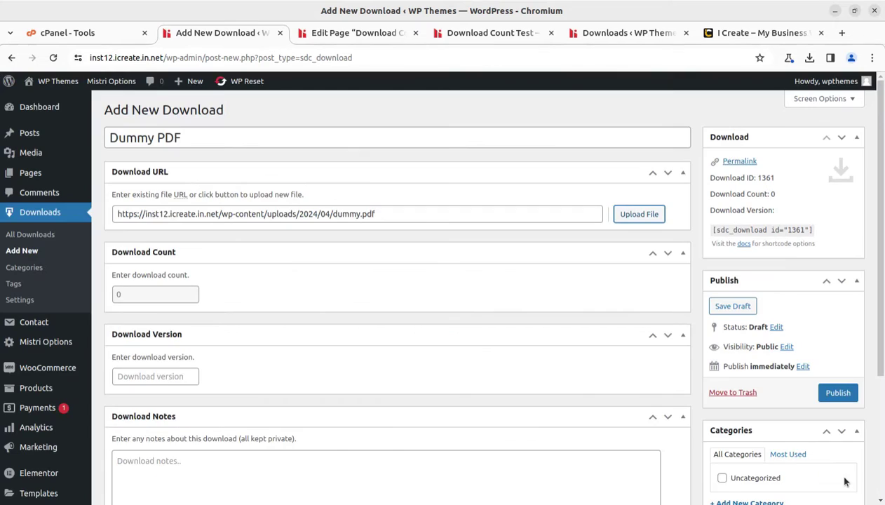
{"action": "left_click", "coordinate": [135, 293]}
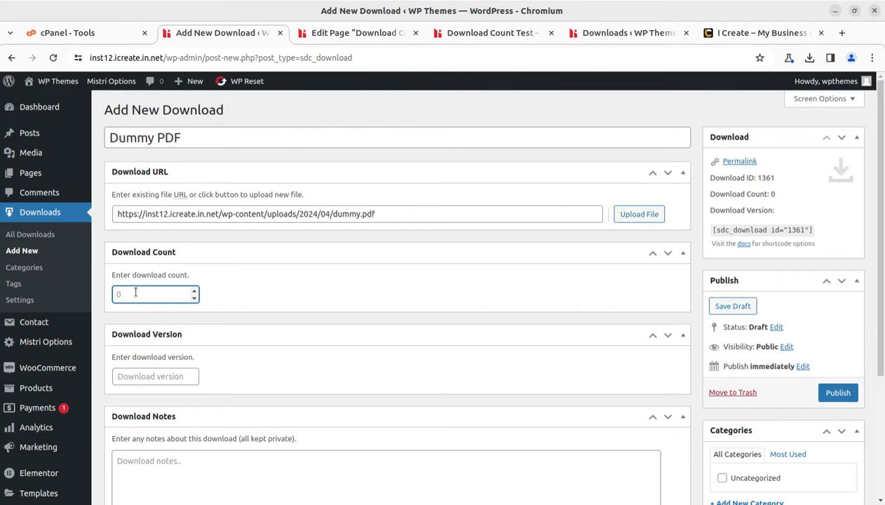
Publish Dummy PDF with download count 12, version 1.1 and the note 'Test PDF Download'.
{"action": "type", "text": "12"}
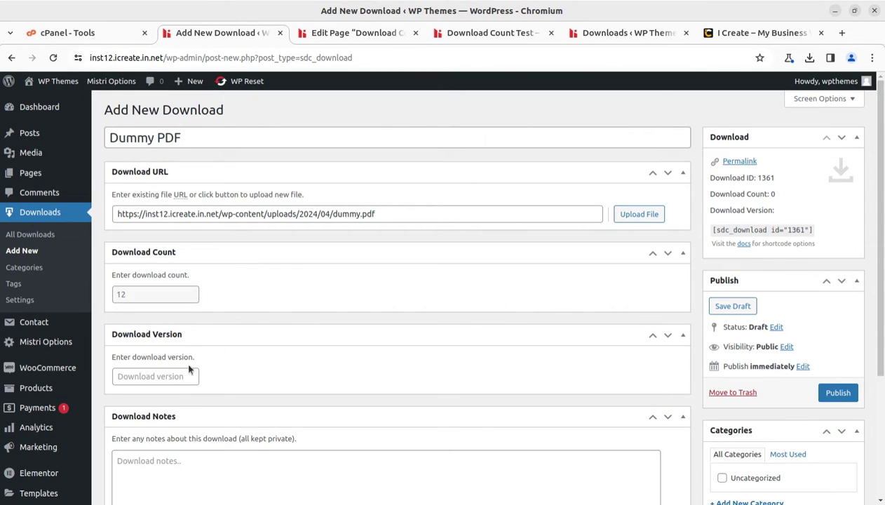
{"action": "left_click", "coordinate": [150, 376]}
{"action": "type", "text": "1.1"}
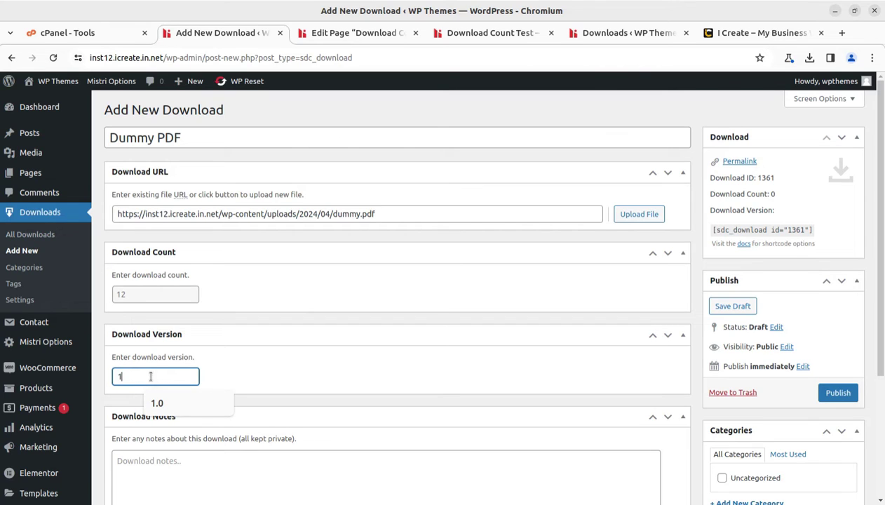
{"action": "left_click", "coordinate": [284, 383]}
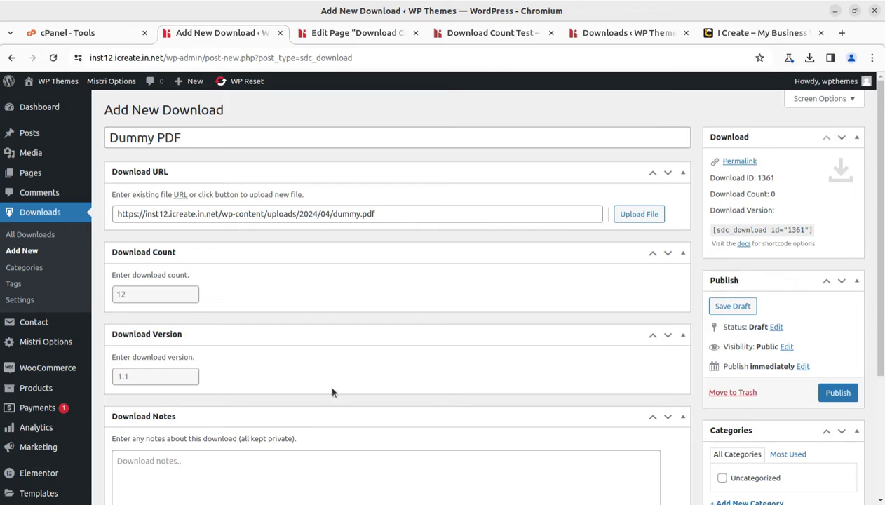
{"action": "left_click", "coordinate": [193, 461]}
{"action": "type", "text": "Te"}
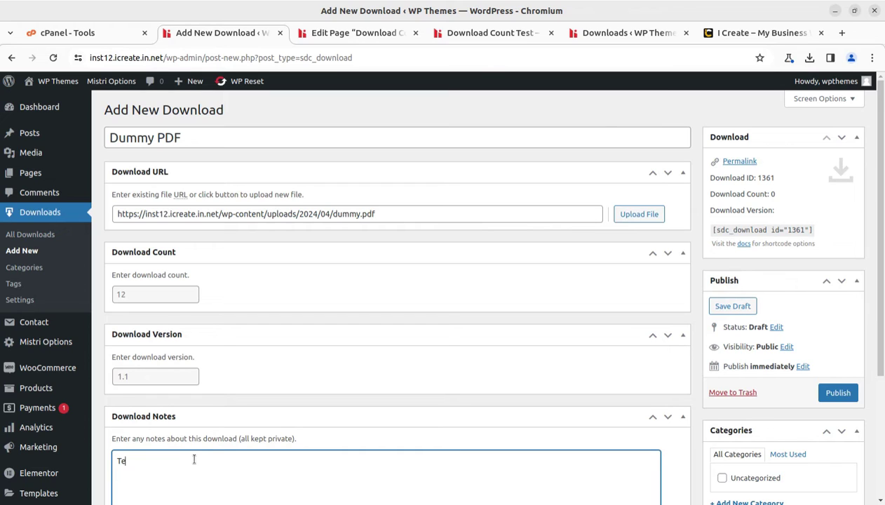
{"action": "type", "text": "st PDF Download"}
{"action": "left_click", "coordinate": [831, 393]}
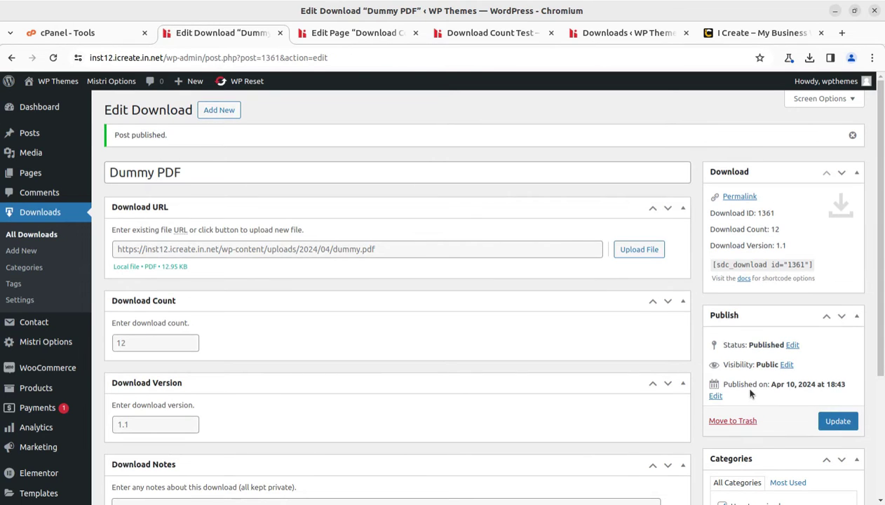
Return to All Downloads and copy the Dummy PDF row's shortcode.
{"action": "left_click", "coordinate": [31, 236]}
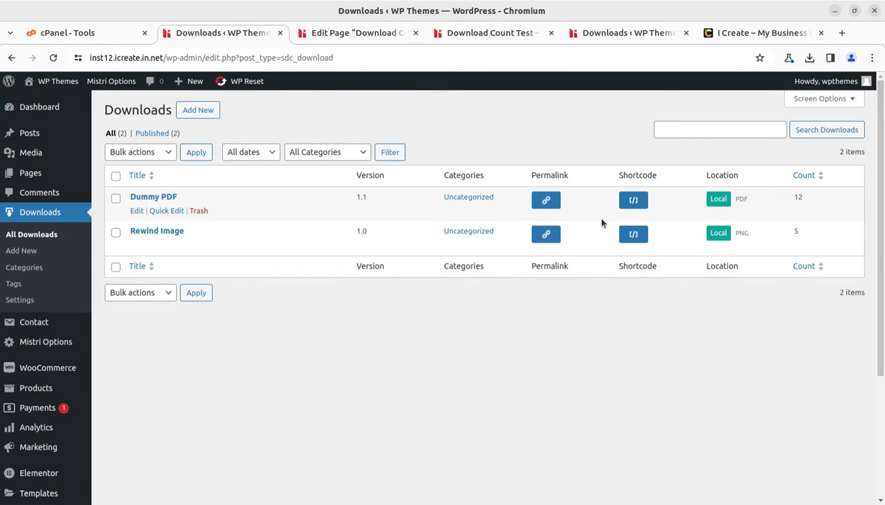
{"action": "left_click", "coordinate": [634, 201]}
Replace the Download Count Test page's shortcode with [sdc_download id="1361"] and update the page.
{"action": "left_click", "coordinate": [477, 37]}
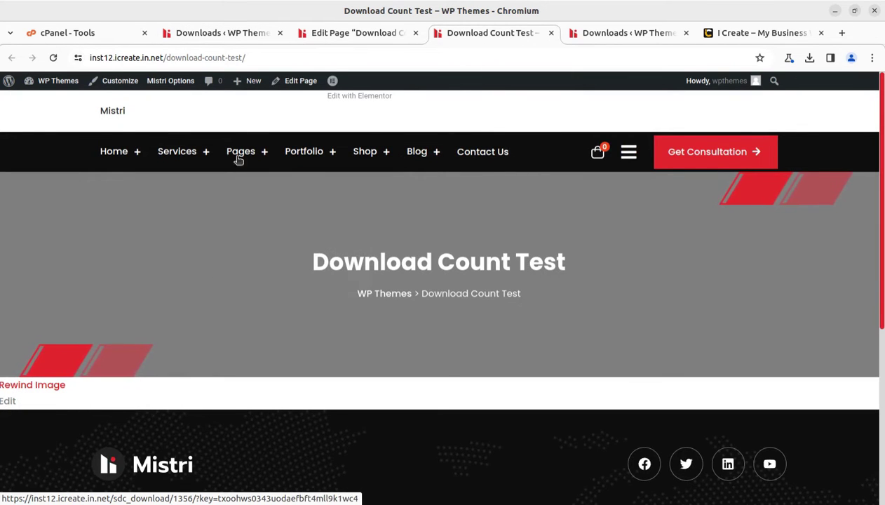
{"action": "left_click", "coordinate": [294, 82]}
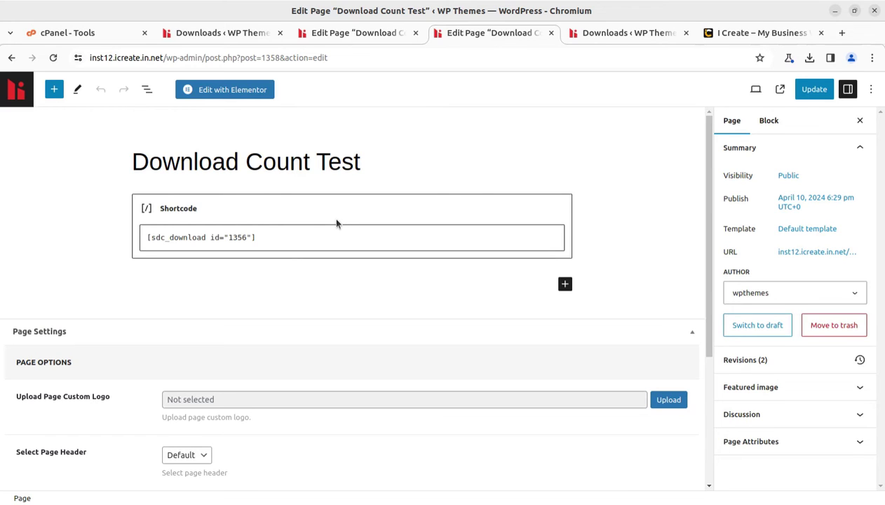
{"action": "left_click", "coordinate": [300, 242]}
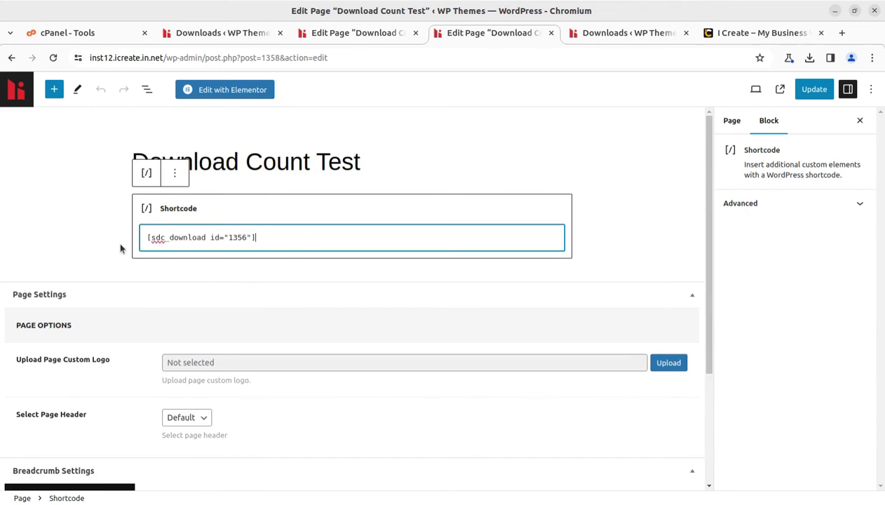
{"action": "key", "text": "ctrl+a"}
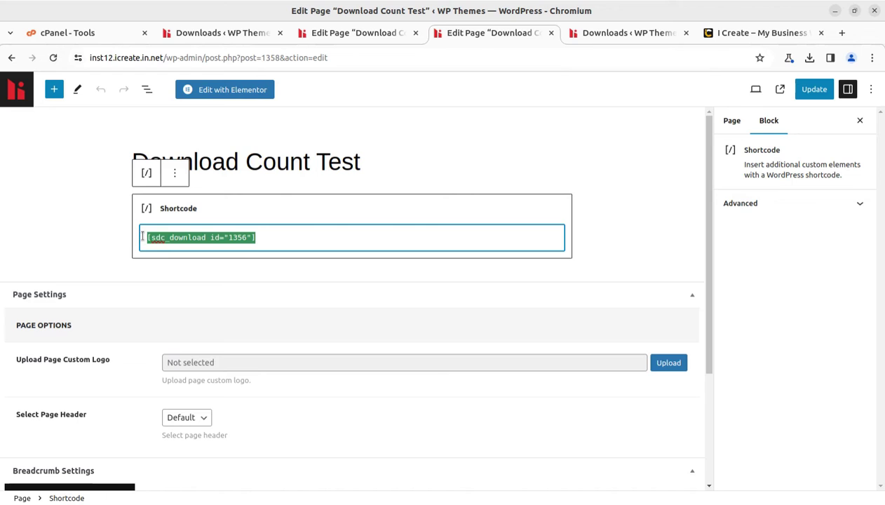
{"action": "key", "text": "ctrl+v"}
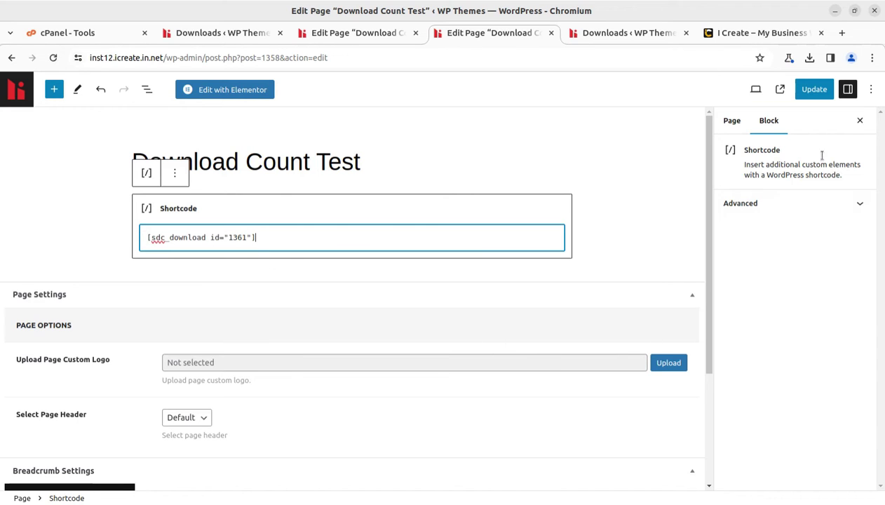
{"action": "left_click", "coordinate": [819, 94]}
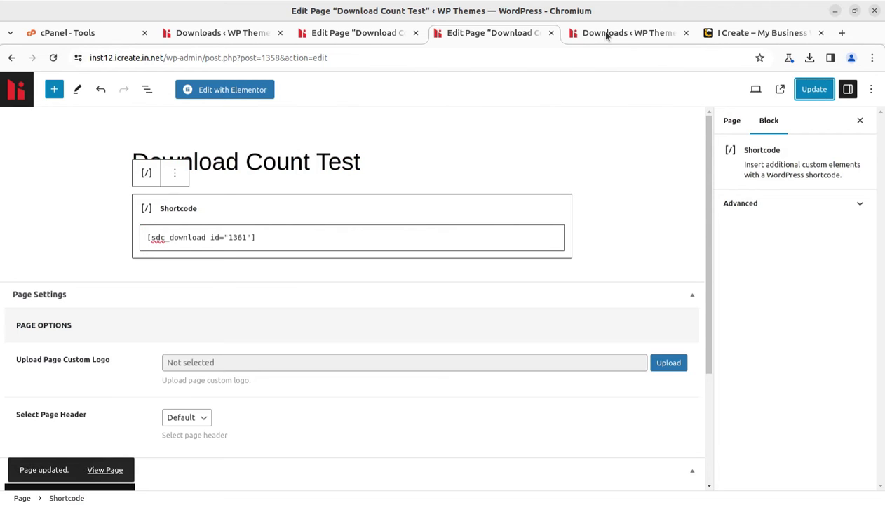
View the updated live page and download dummy.pdf through its Dummy PDF link.
{"action": "left_click", "coordinate": [110, 471]}
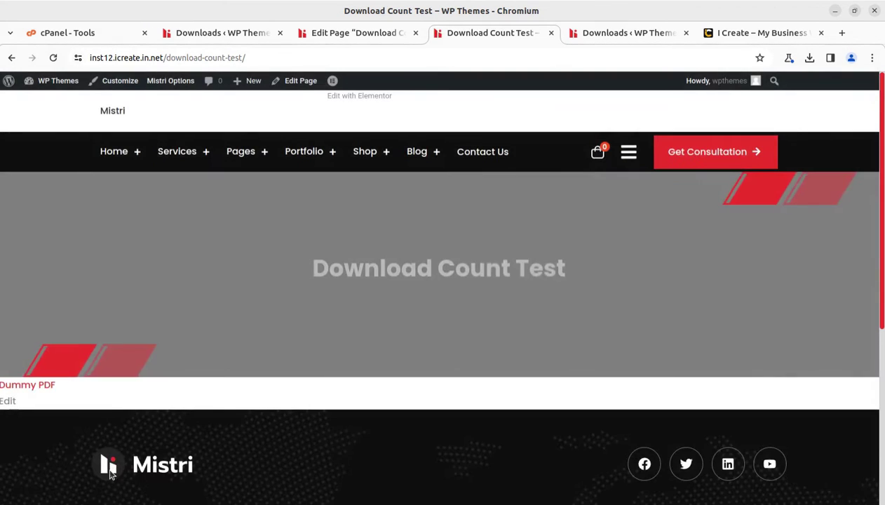
{"action": "mouse_move", "coordinate": [27, 389]}
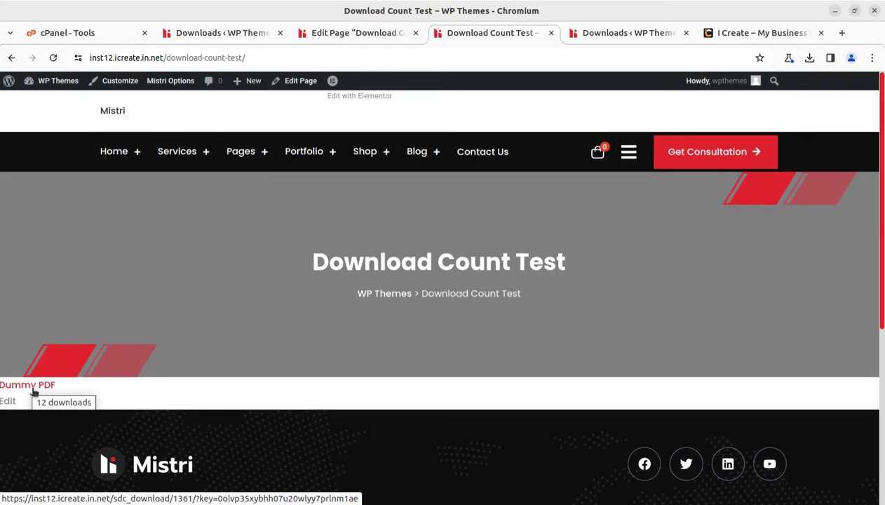
{"action": "left_click", "coordinate": [34, 390]}
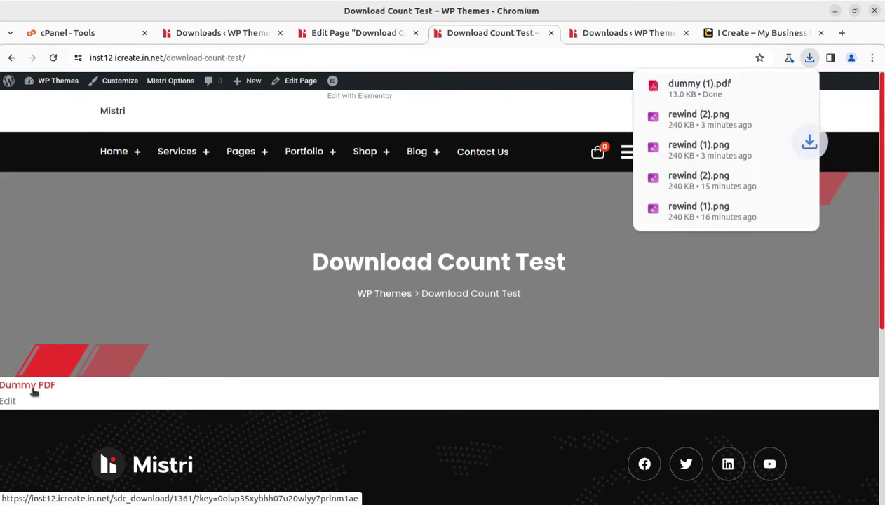
Confirm dummy (1).pdf opens as 'Dummy PDF file', then return to the WordPress Downloads list.
{"action": "left_click", "coordinate": [717, 93]}
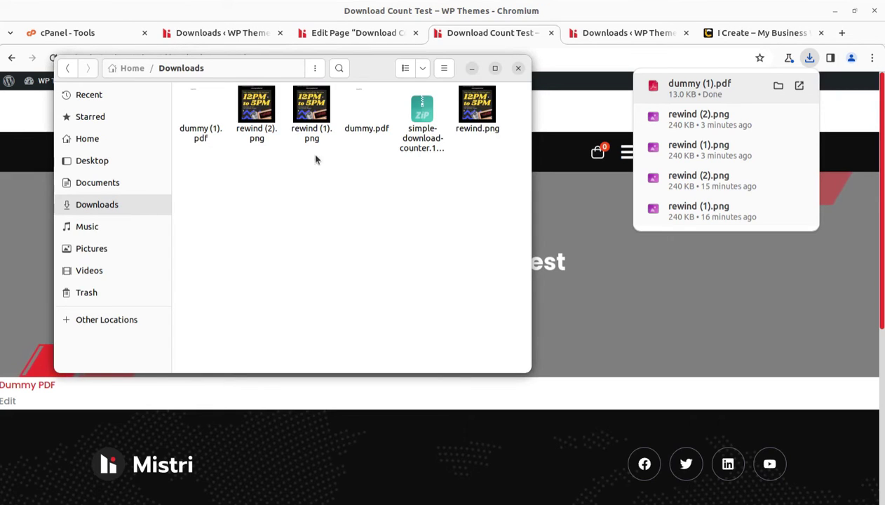
{"action": "double_click", "coordinate": [202, 123]}
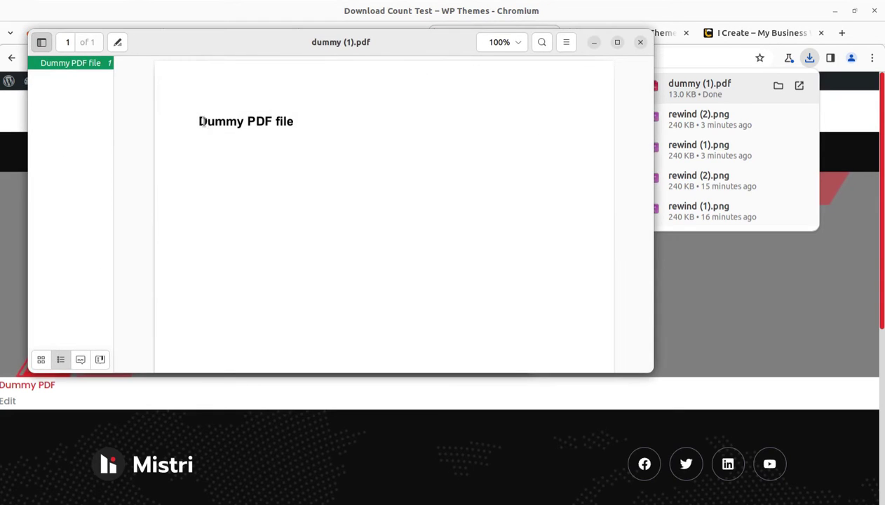
{"action": "left_click", "coordinate": [640, 42]}
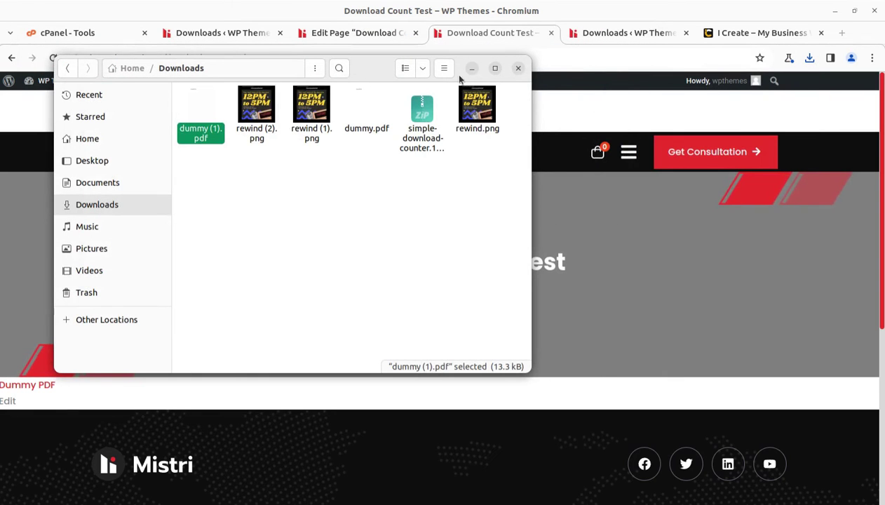
{"action": "left_click", "coordinate": [517, 68]}
{"action": "left_click", "coordinate": [211, 32]}
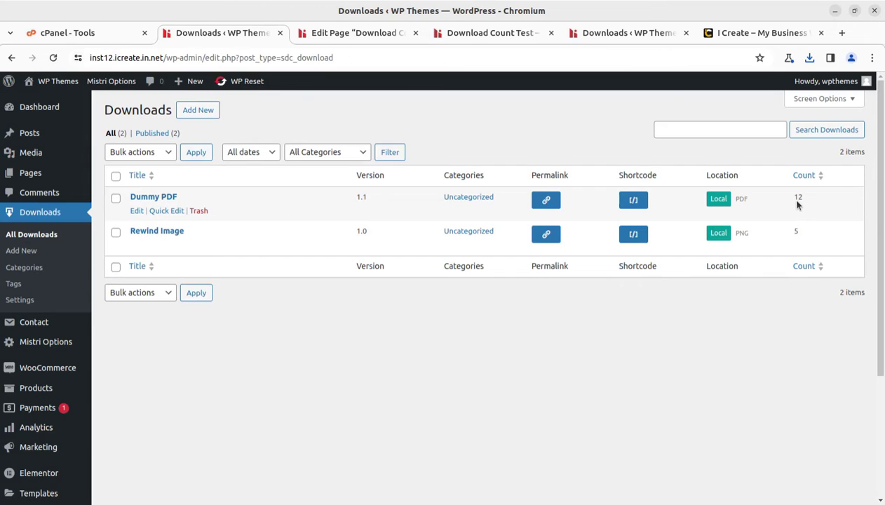
Reload the Downloads list to show Dummy PDF at 13 and copy its permalink.
{"action": "left_click", "coordinate": [55, 59]}
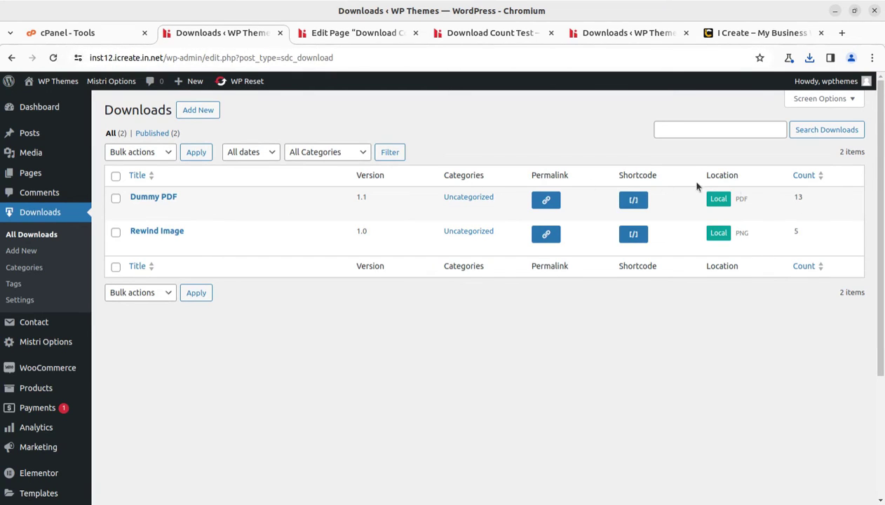
{"action": "left_click", "coordinate": [546, 202]}
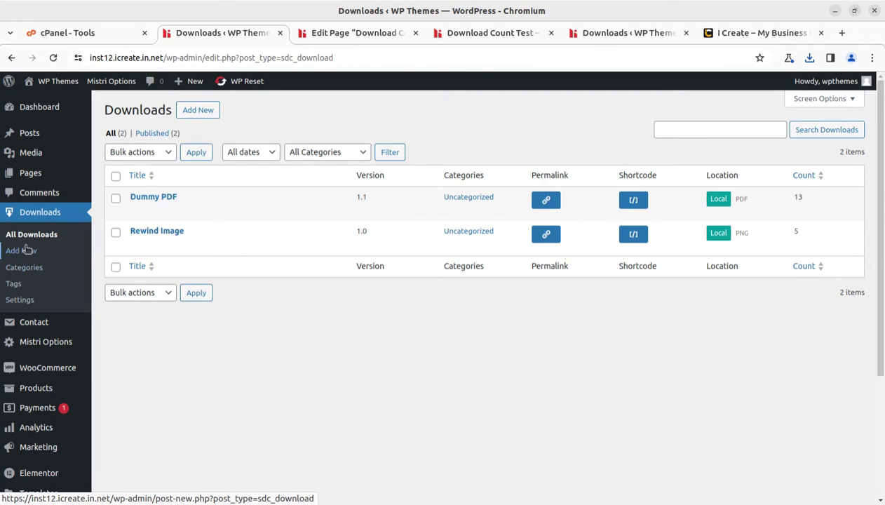
Open Simple Download Counter's settings from Installed Plugins, showing Download Key sdc_download.
{"action": "mouse_move", "coordinate": [34, 380]}
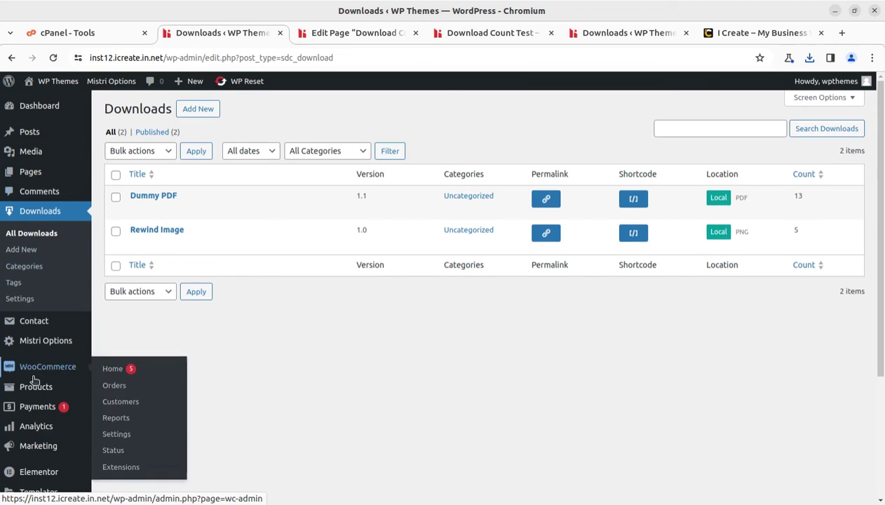
{"action": "scroll", "coordinate": [33, 380], "scroll_direction": "down", "scroll_amount": 1}
{"action": "mouse_move", "coordinate": [53, 467]}
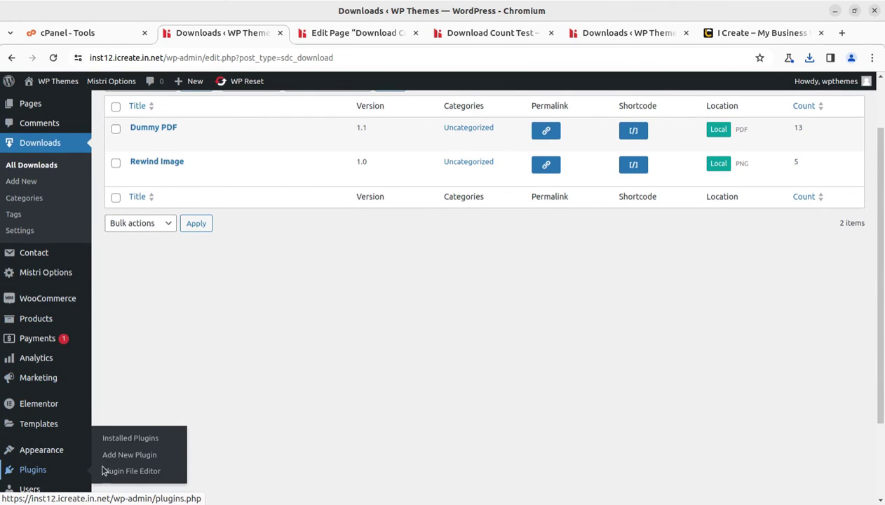
{"action": "left_click", "coordinate": [129, 436]}
{"action": "scroll", "coordinate": [249, 410], "scroll_direction": "down", "scroll_amount": 3}
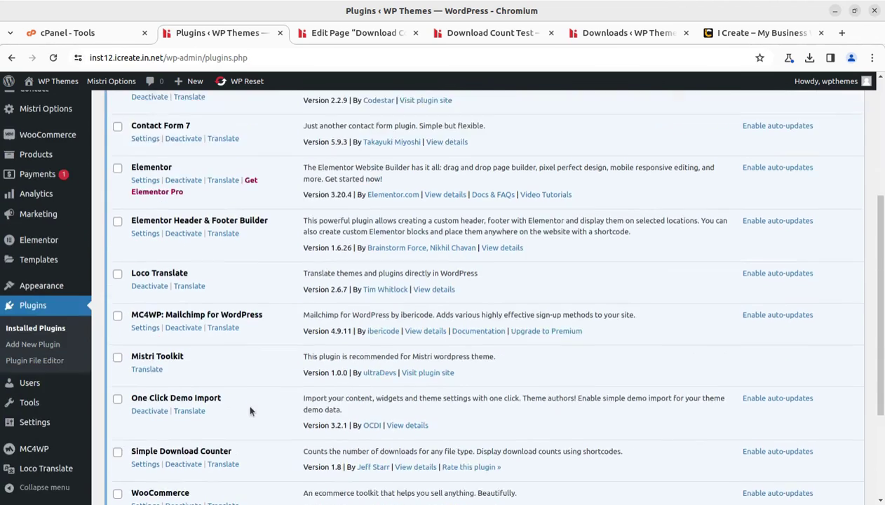
{"action": "scroll", "coordinate": [250, 408], "scroll_direction": "down", "scroll_amount": 3}
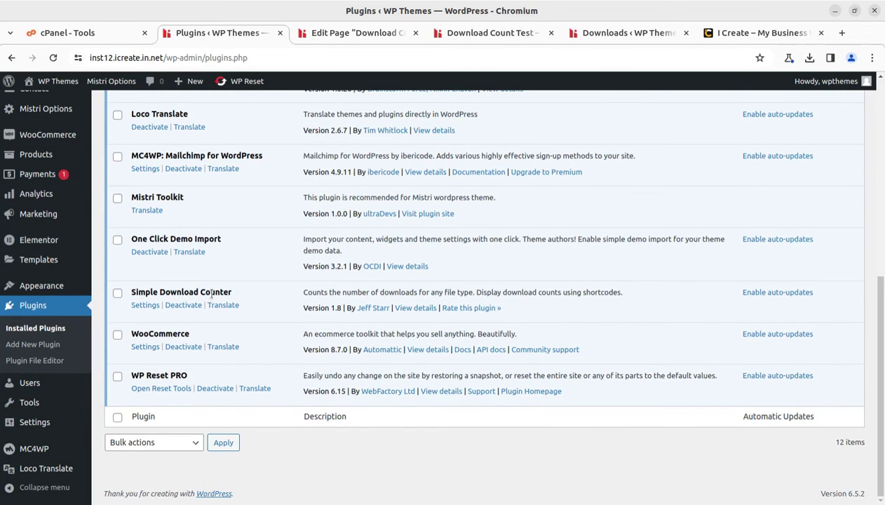
{"action": "left_click_drag", "start_coordinate": [237, 293], "coordinate": [133, 292]}
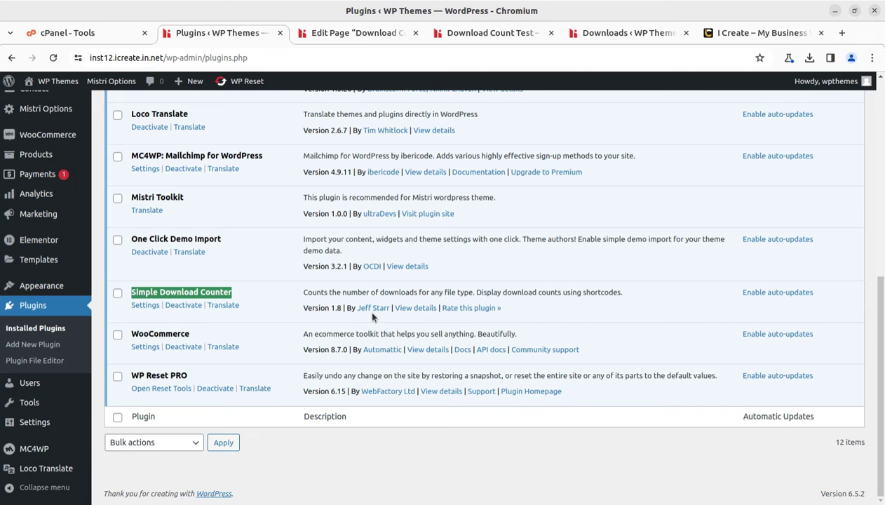
{"action": "left_click", "coordinate": [139, 307]}
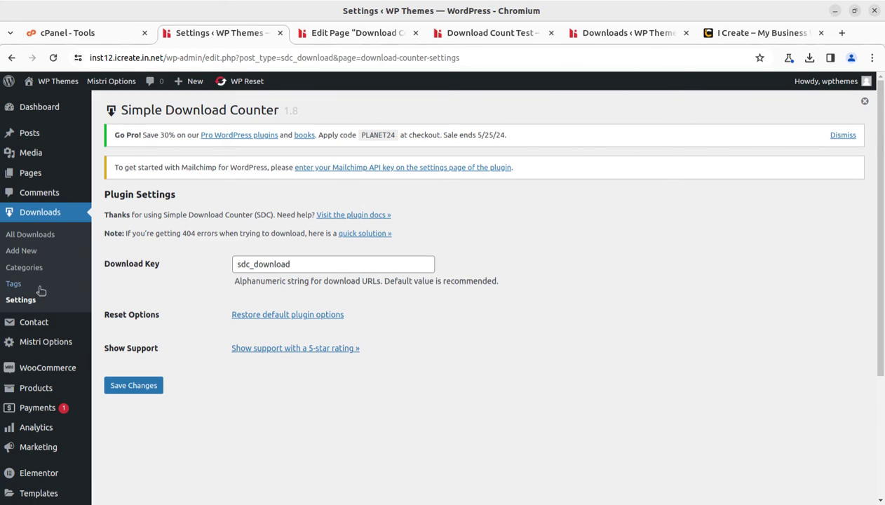
Browse the download Tags, Categories and Add New form, then go back to All Downloads.
{"action": "left_click", "coordinate": [13, 286]}
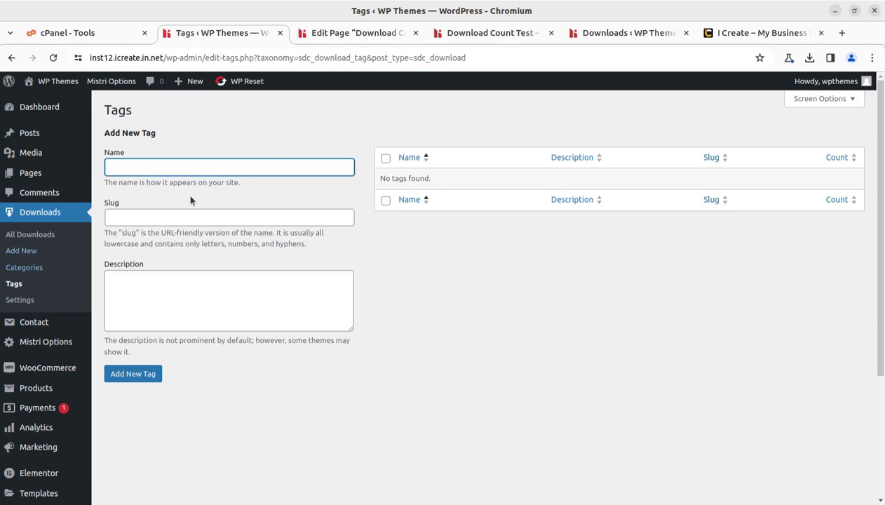
{"action": "left_click", "coordinate": [23, 268]}
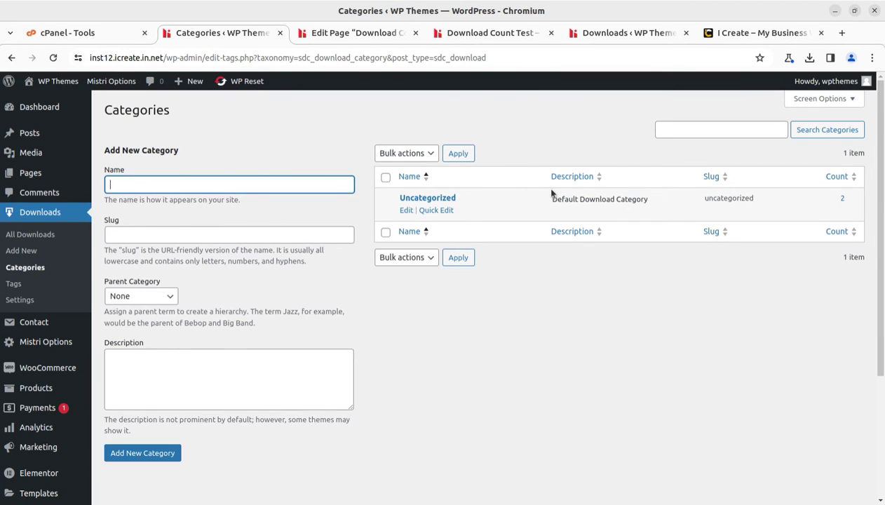
{"action": "left_click", "coordinate": [24, 252]}
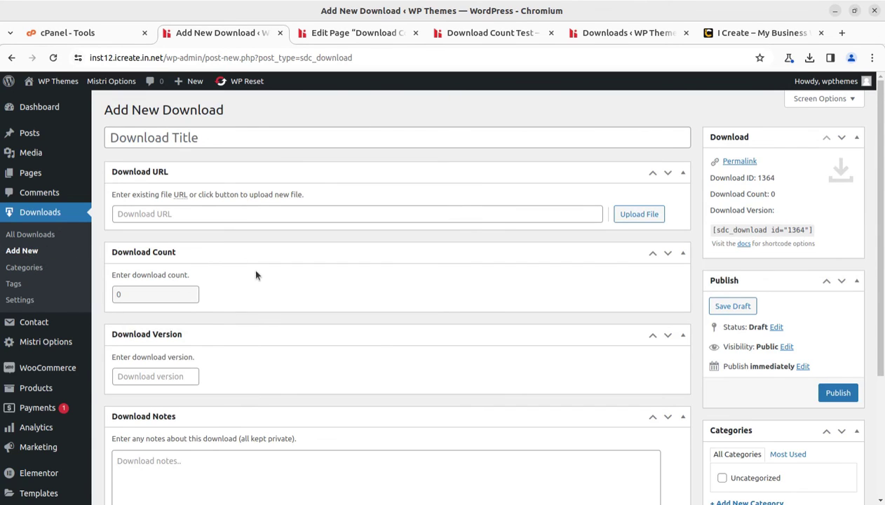
{"action": "scroll", "coordinate": [252, 274], "scroll_direction": "down", "scroll_amount": 3}
{"action": "scroll", "coordinate": [251, 277], "scroll_direction": "down", "scroll_amount": 1}
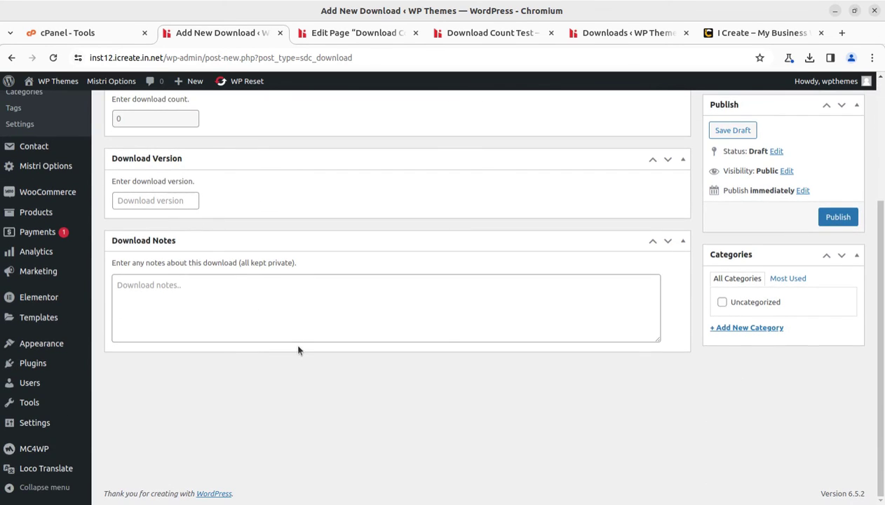
{"action": "scroll", "coordinate": [267, 323], "scroll_direction": "up", "scroll_amount": 2}
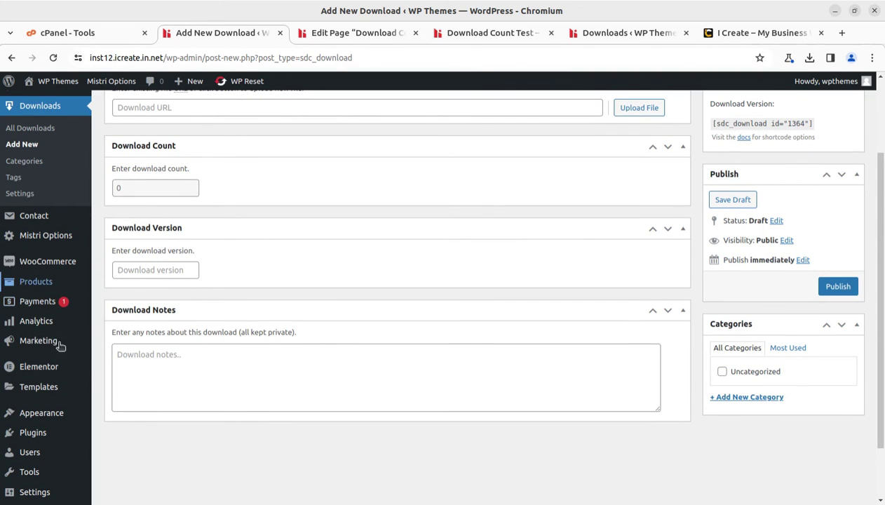
{"action": "left_click", "coordinate": [25, 129]}
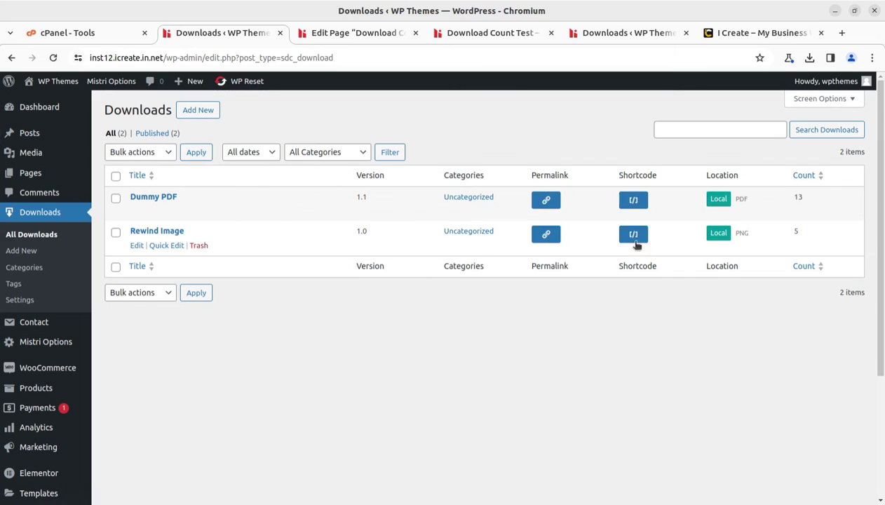